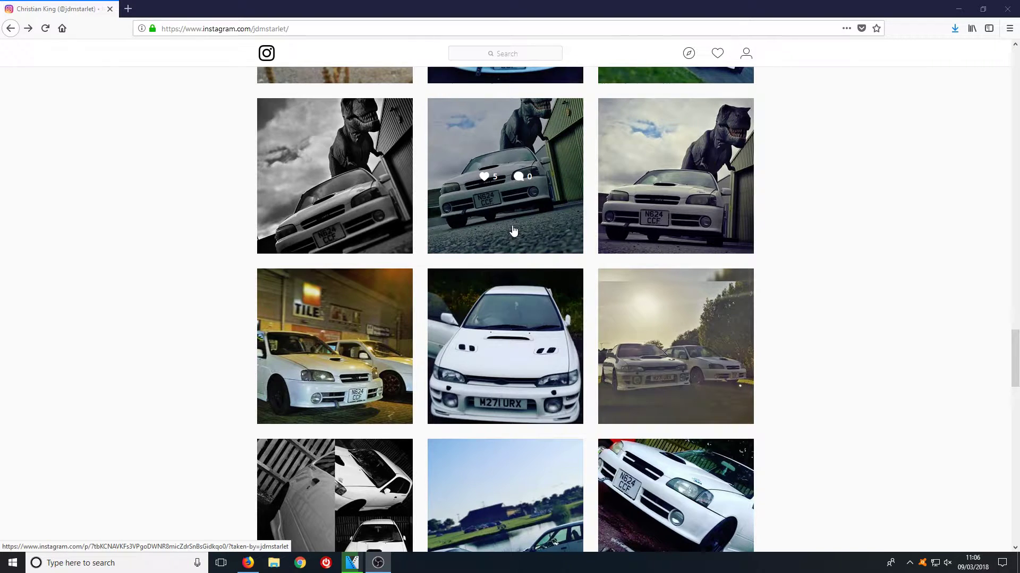
pyautogui.moveTo(505, 175)
pyautogui.click(514, 230)
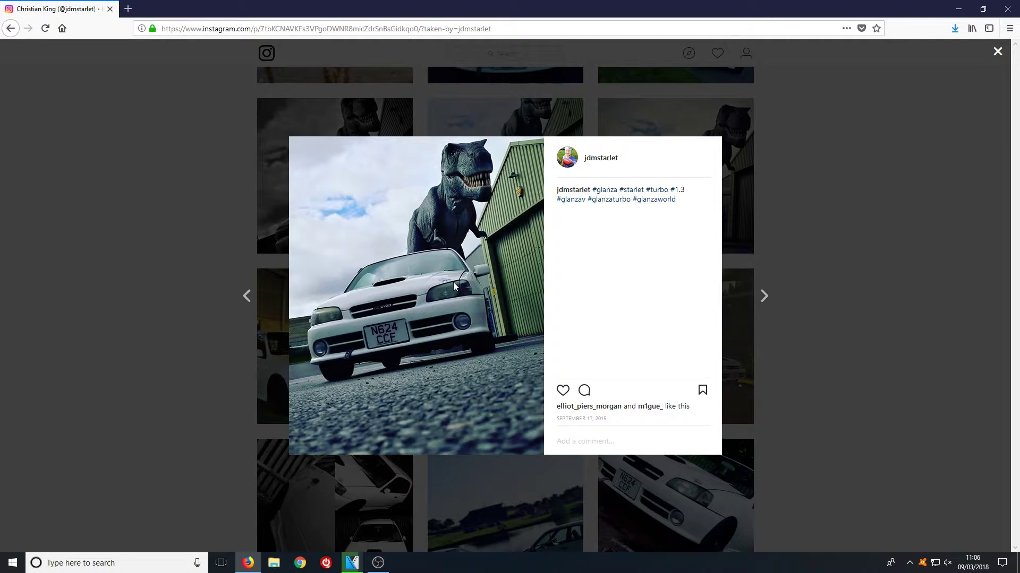
pyautogui.click(425, 29)
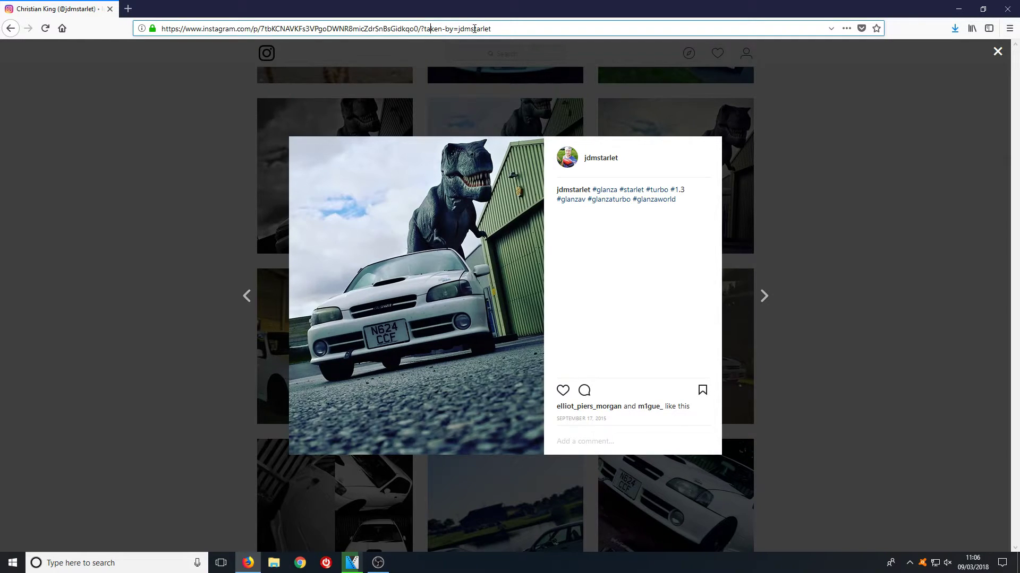
pyautogui.moveTo(499, 29); pyautogui.dragTo(421, 30)
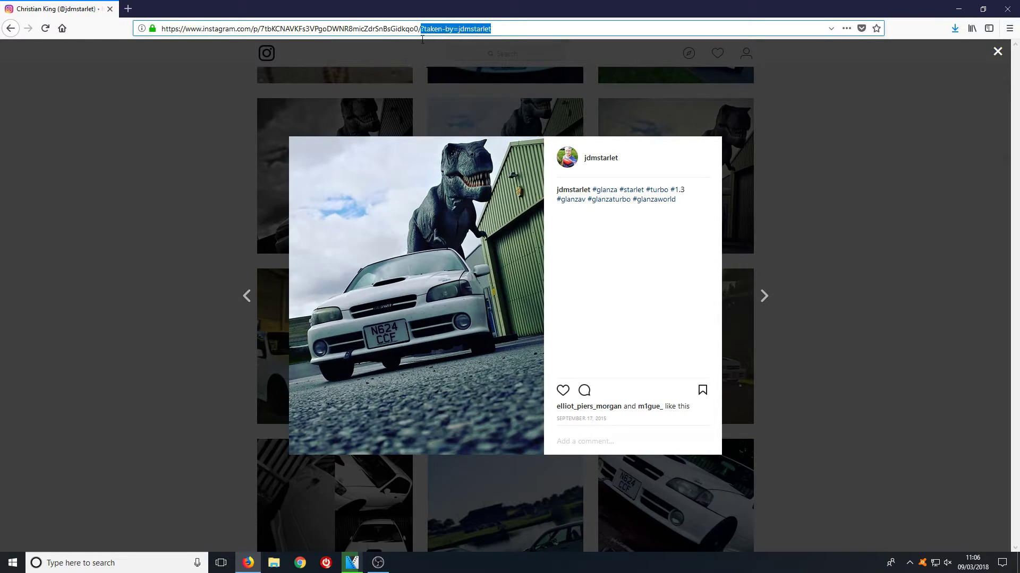
pyautogui.write('media/?size=l')
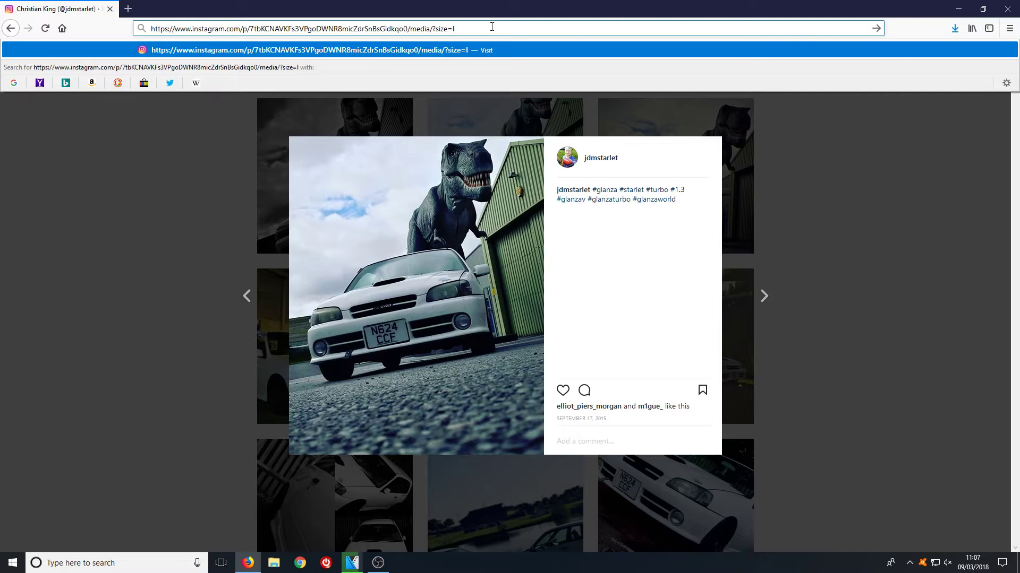
pyautogui.press('Return')
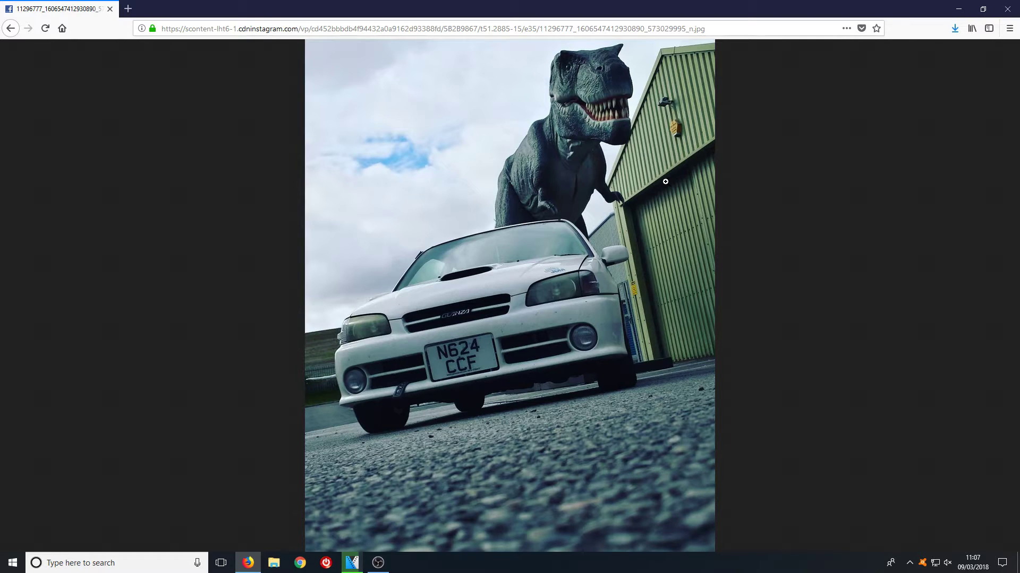
pyautogui.rightClick(623, 199)
pyautogui.click(661, 234)
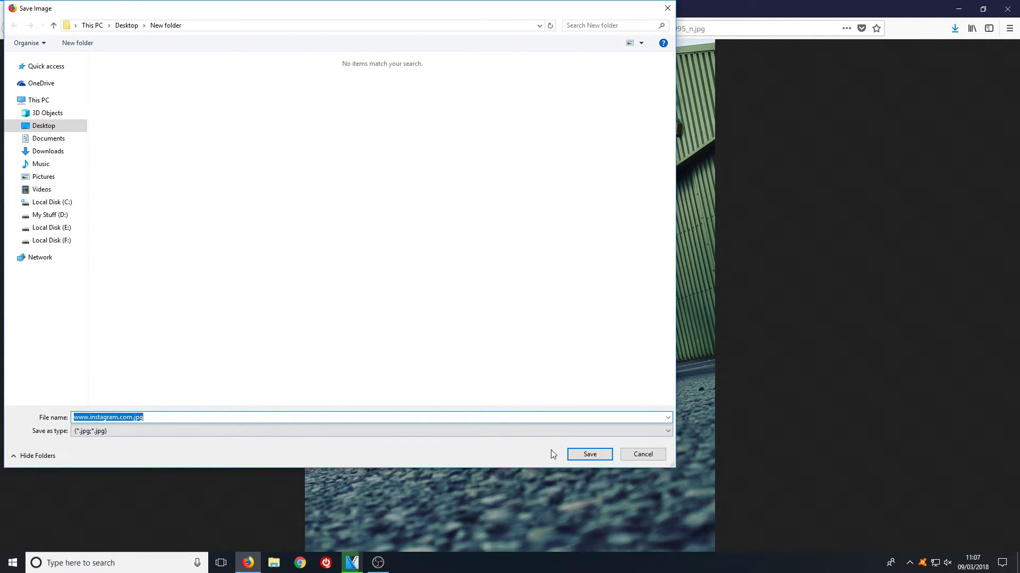
pyautogui.click(581, 454)
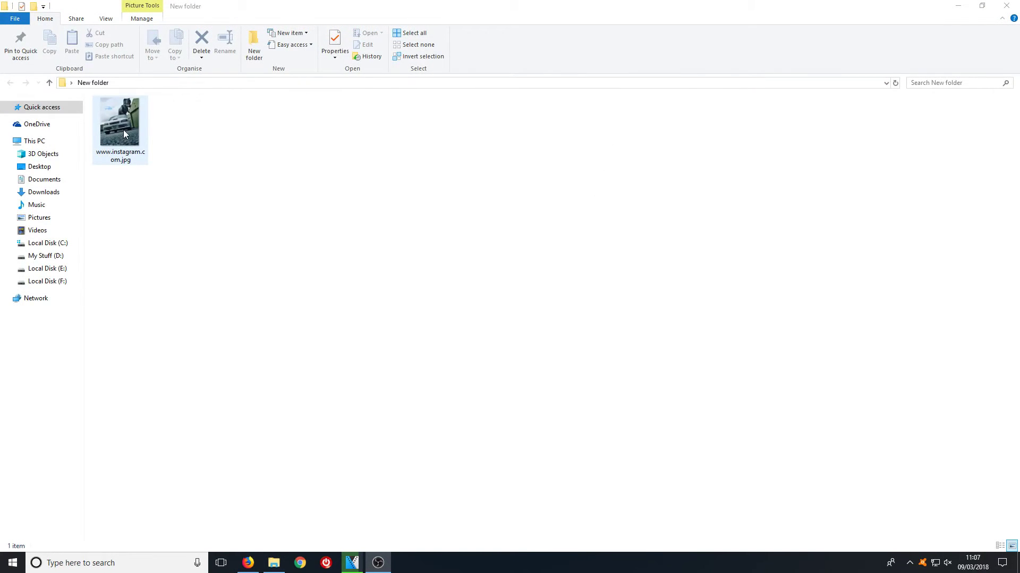
pyautogui.doubleClick(123, 130)
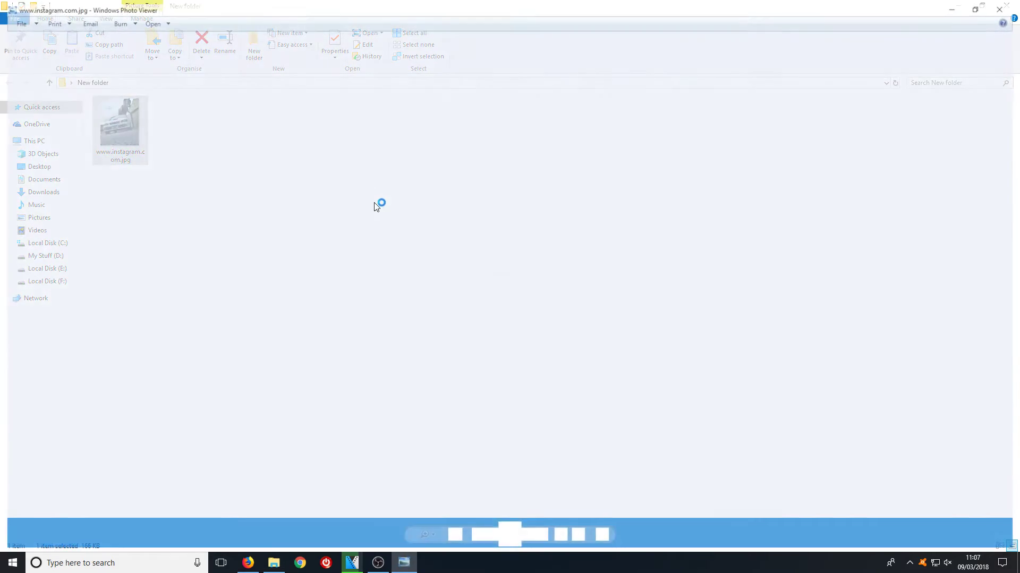